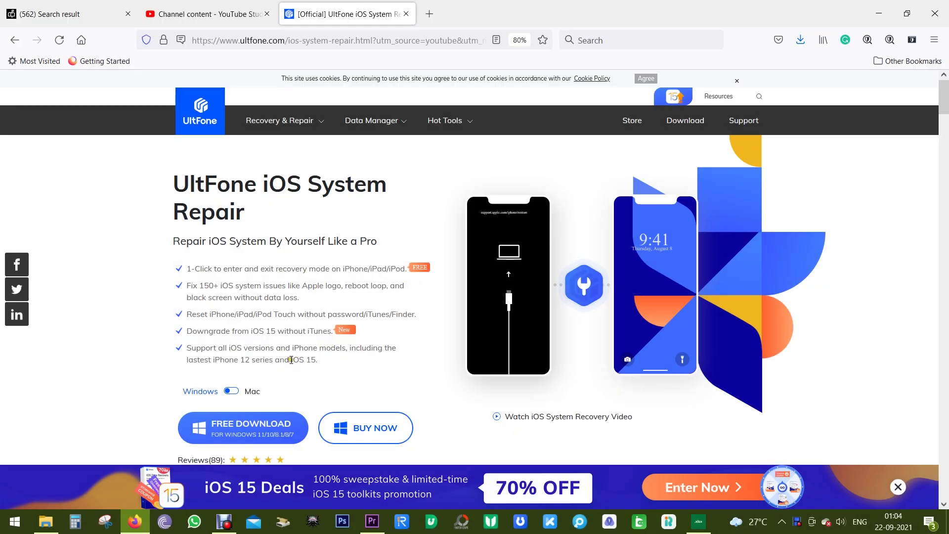
Step: Highlight the supported iOS 15 and iPhone 12 lines, plus the reboot-loop and black-screen issues
left_click_drag(291, 359, 319, 361)
left_click(308, 374)
left_click_drag(213, 360, 251, 361)
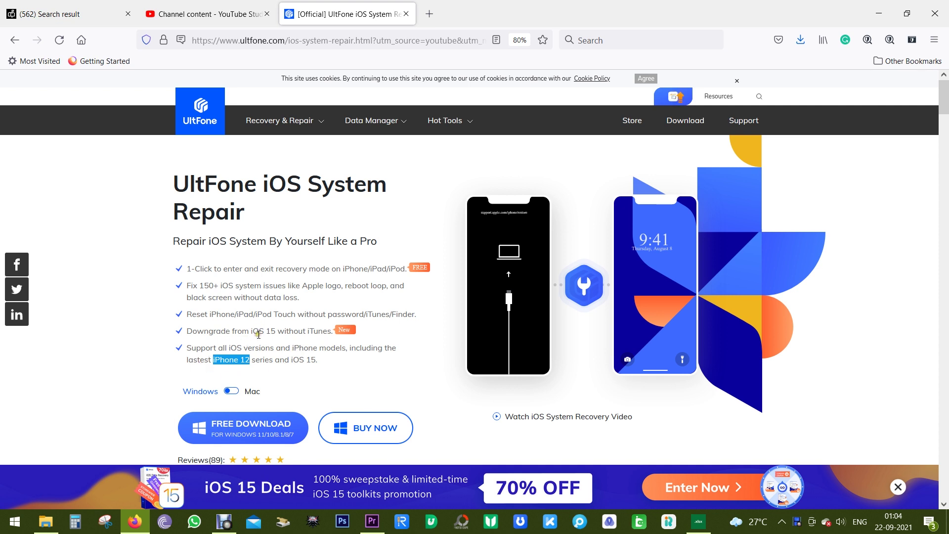
left_click(249, 373)
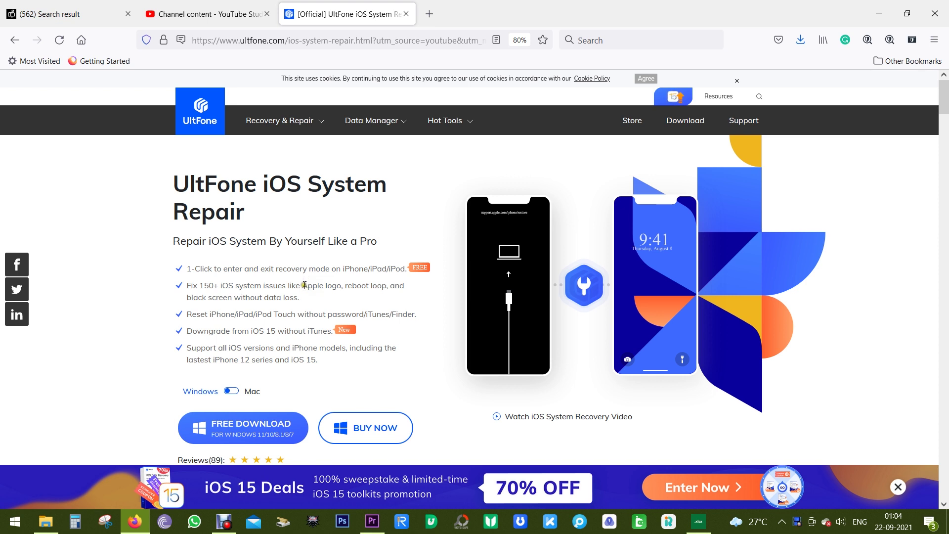
left_click_drag(301, 285, 405, 286)
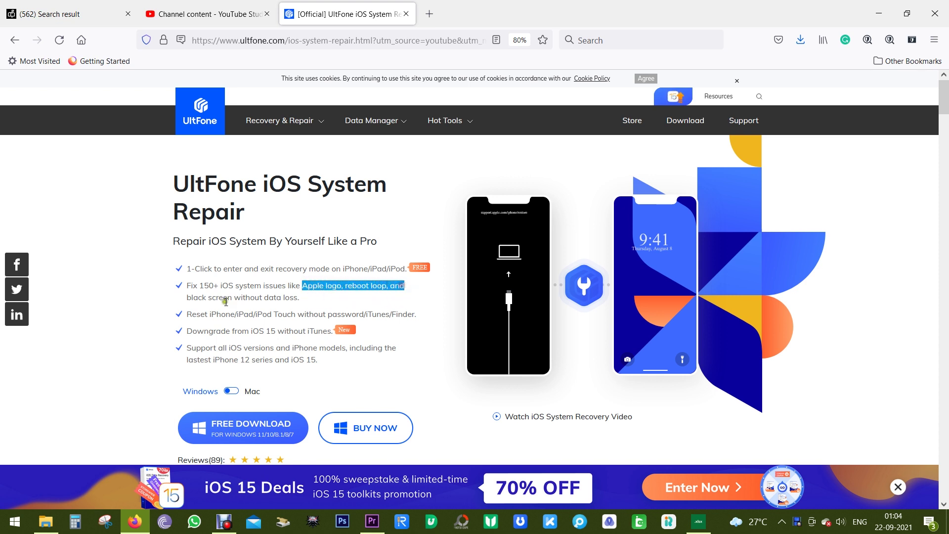
left_click_drag(187, 297, 298, 297)
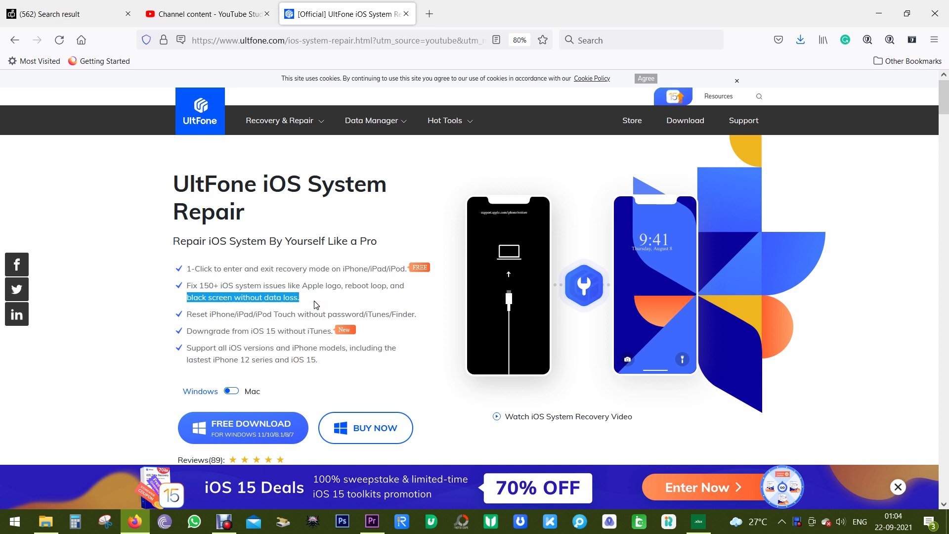
left_click(314, 305)
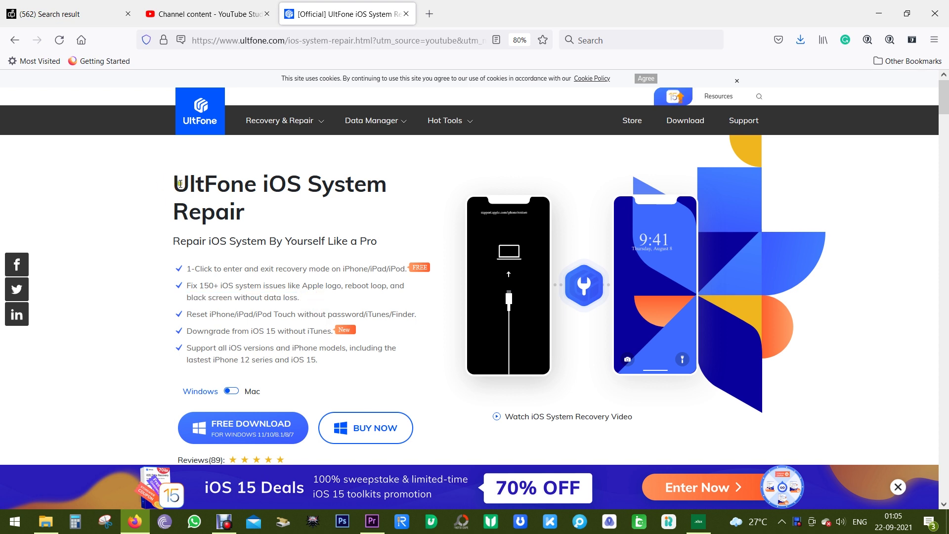
Step: Highlight the product heading, the 150+ issues claim, and the password-reset, downgrade and recovery-mode lines
left_click_drag(179, 184, 248, 213)
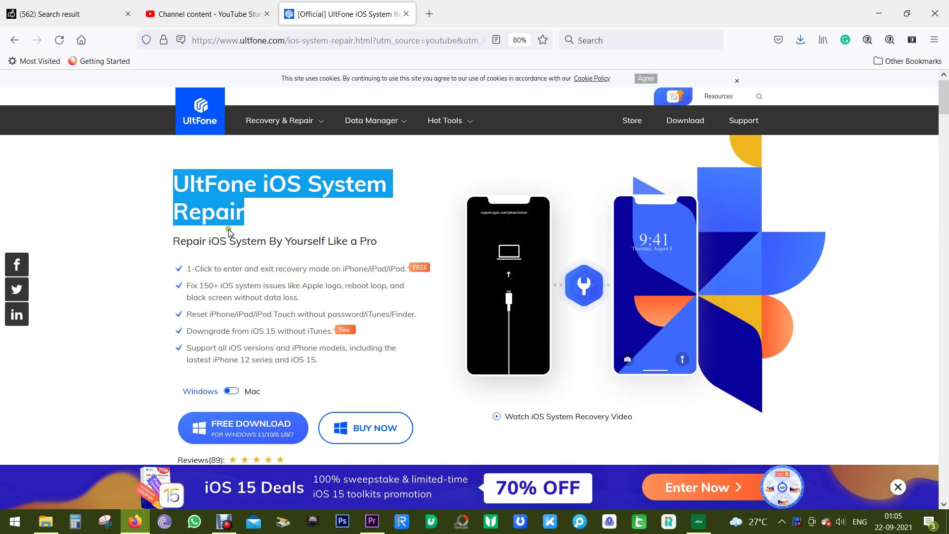
left_click(277, 222)
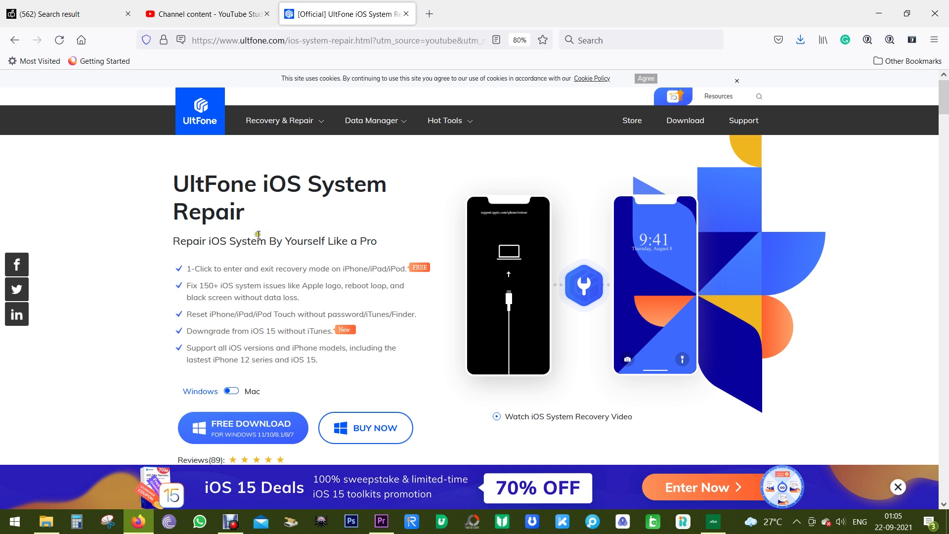
left_click_drag(188, 286, 286, 288)
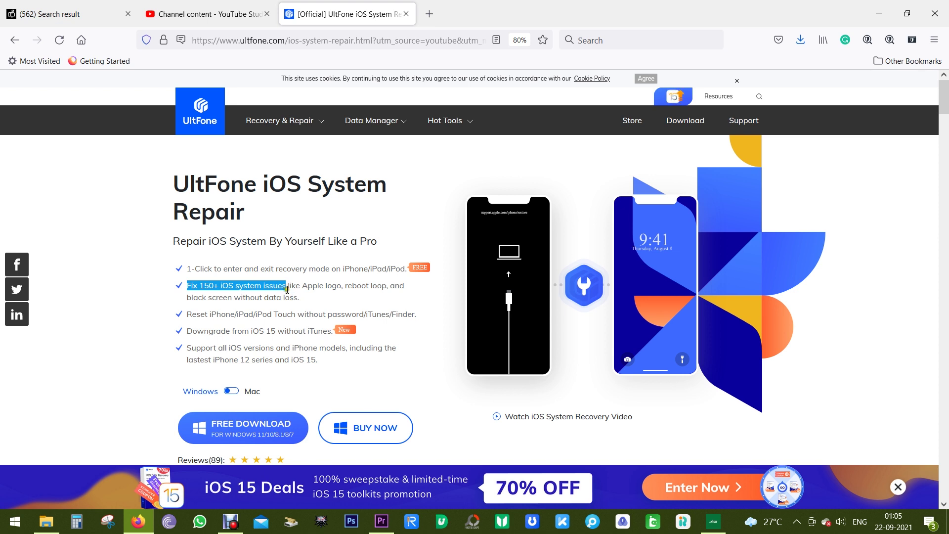
left_click(286, 296)
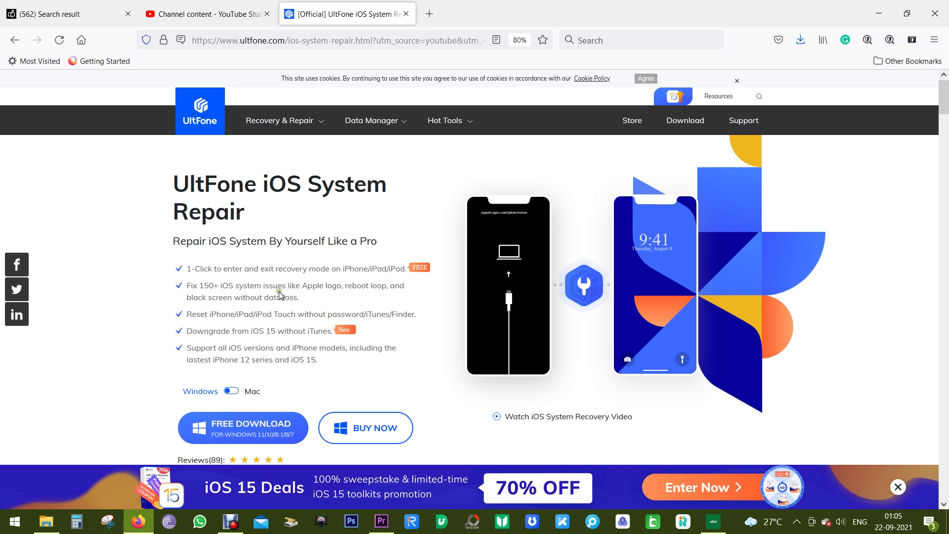
left_click_drag(188, 315, 416, 315)
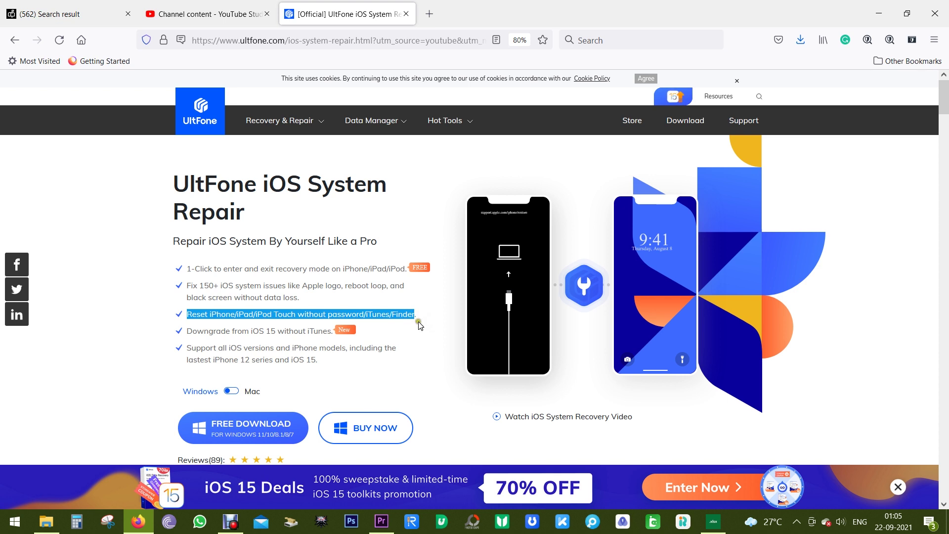
left_click_drag(190, 331, 336, 332)
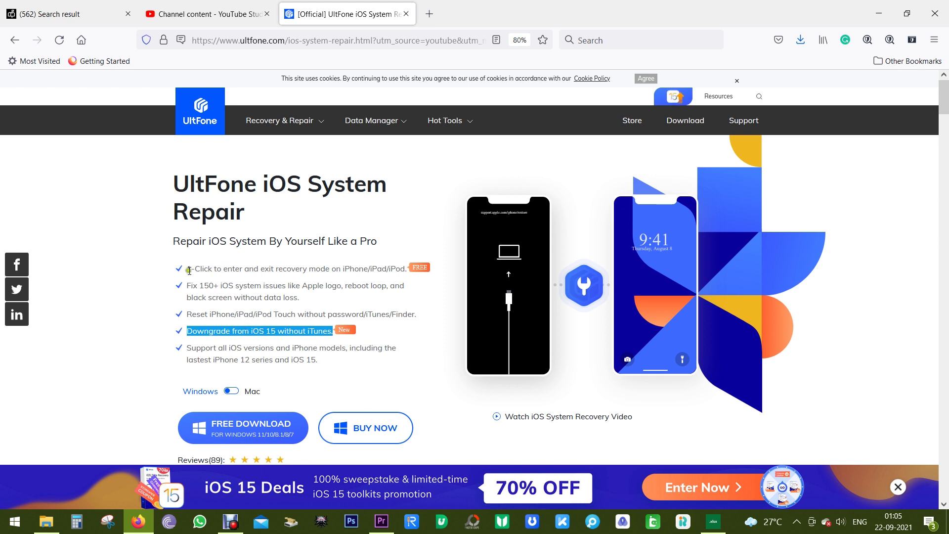
left_click_drag(188, 270, 406, 270)
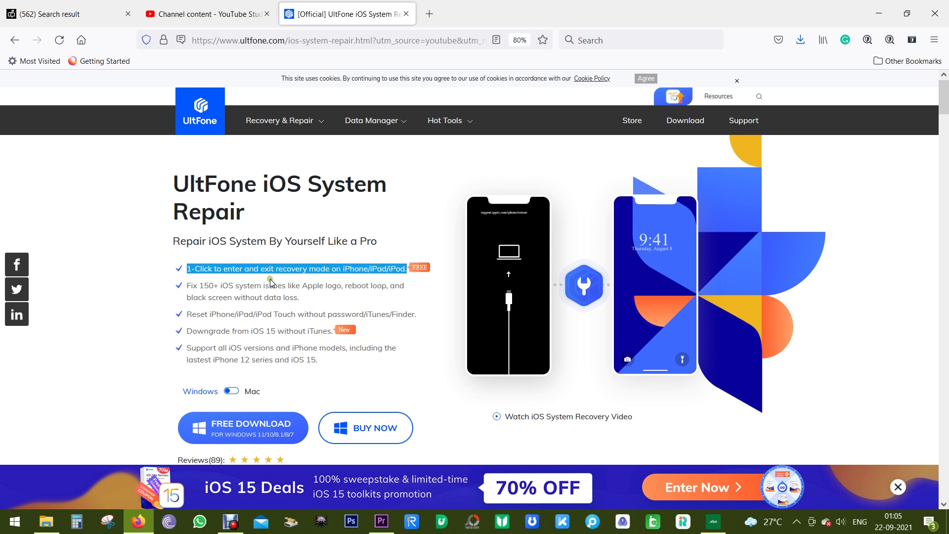
left_click(310, 272)
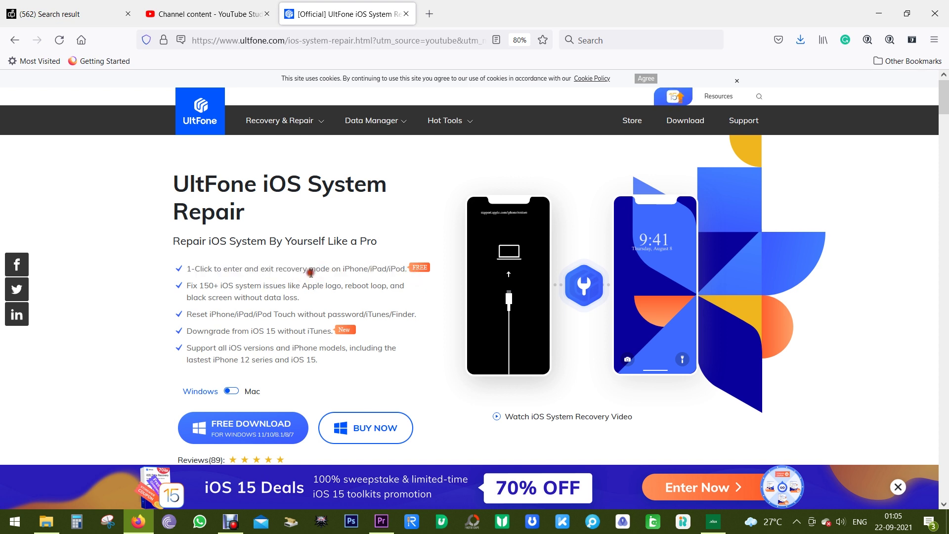
scroll(306, 299, "down", 1)
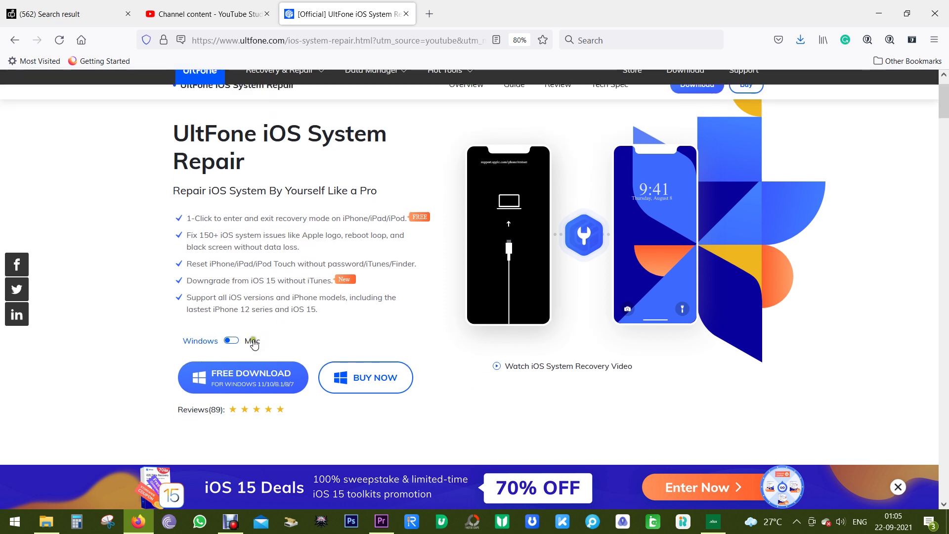
left_click(232, 341)
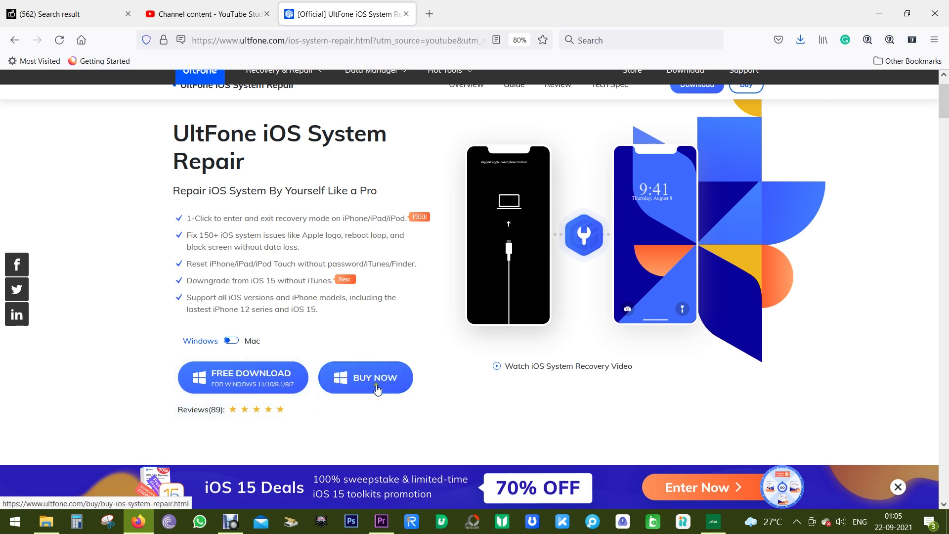
scroll(477, 378, "down", 2)
scroll(477, 378, "down", 2)
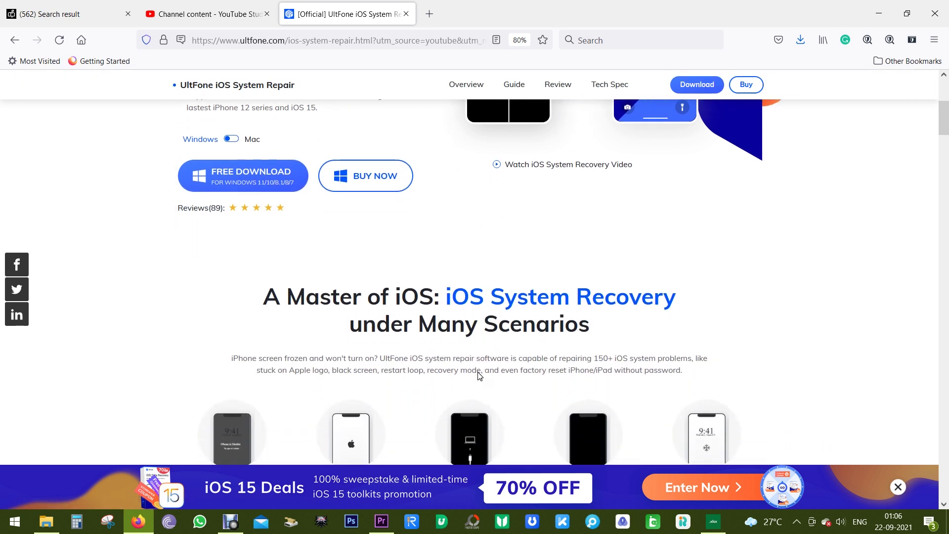
scroll(477, 378, "down", 1)
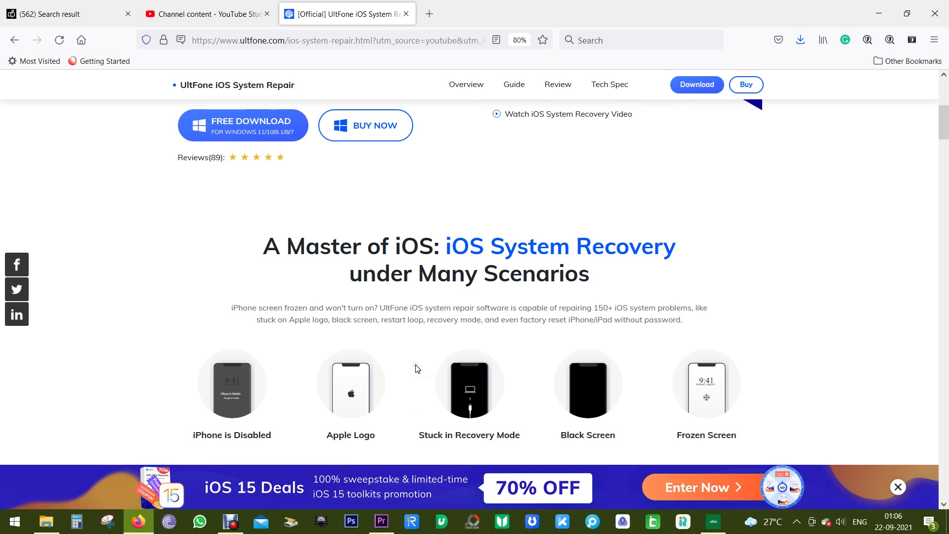
scroll(416, 368, "down", 2)
scroll(416, 368, "down", 1)
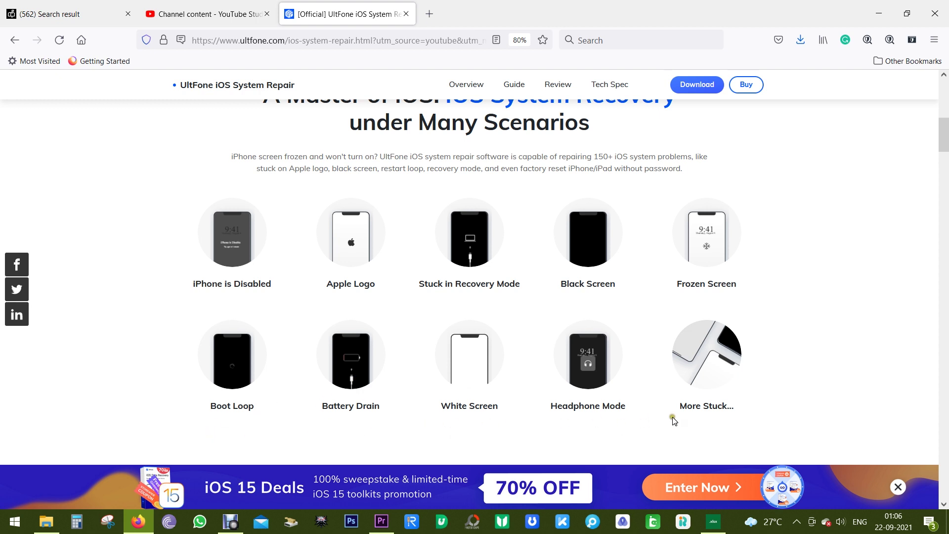
scroll(702, 362, "down", 3)
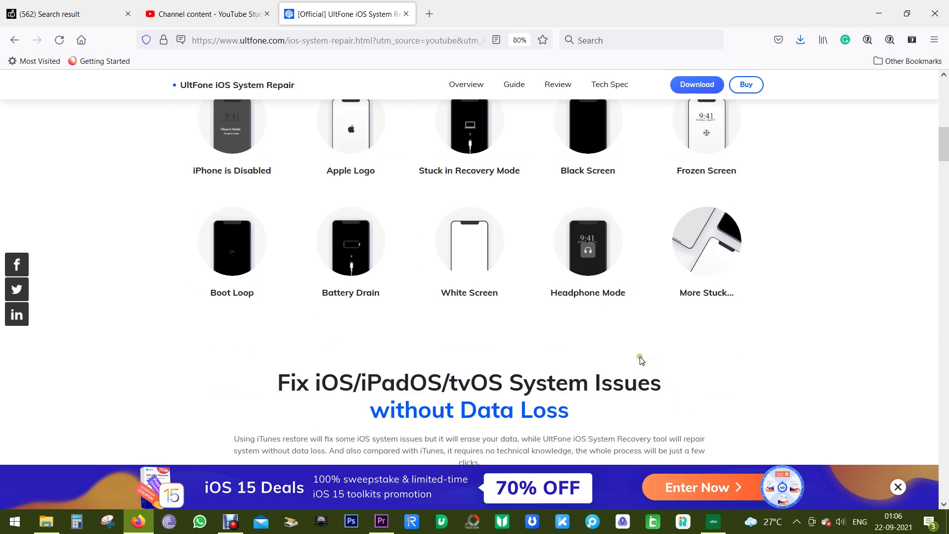
scroll(635, 356, "down", 2)
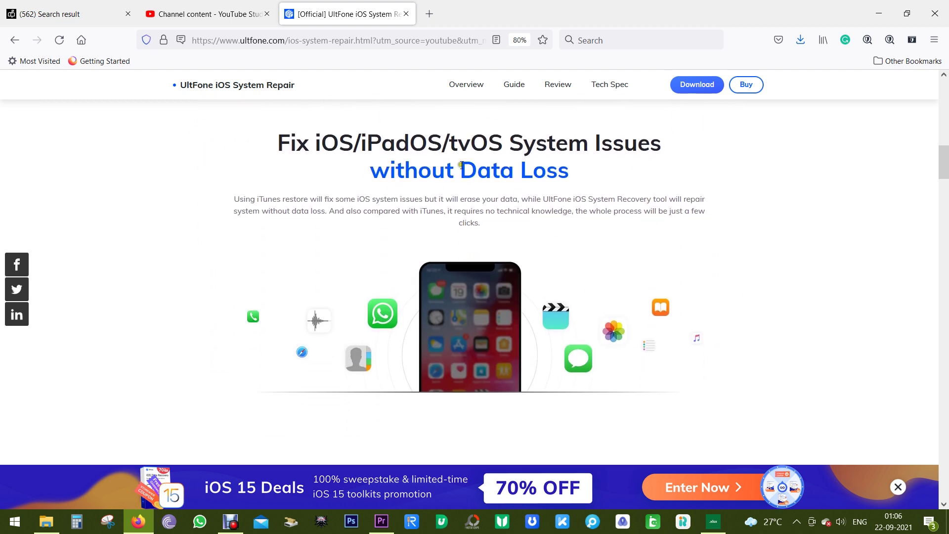
Step: Highlight 'iPadOS/tvOS' and 'without Data Loss' in the system-issues section heading
left_click_drag(359, 139, 512, 145)
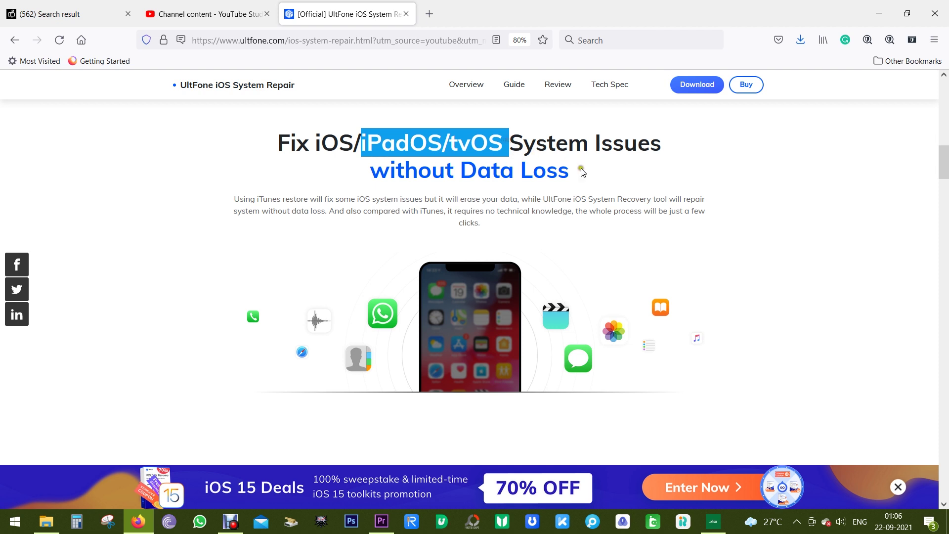
left_click(619, 164)
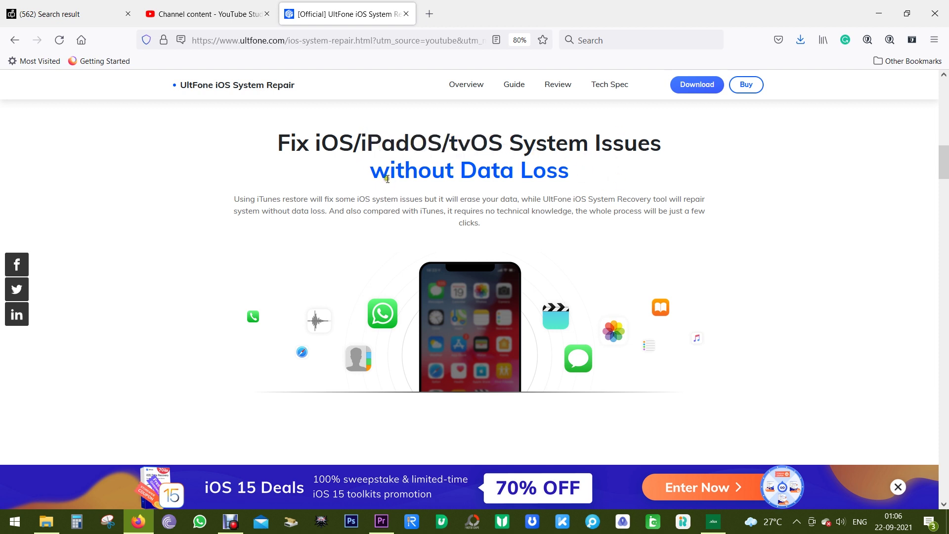
left_click_drag(371, 166, 578, 182)
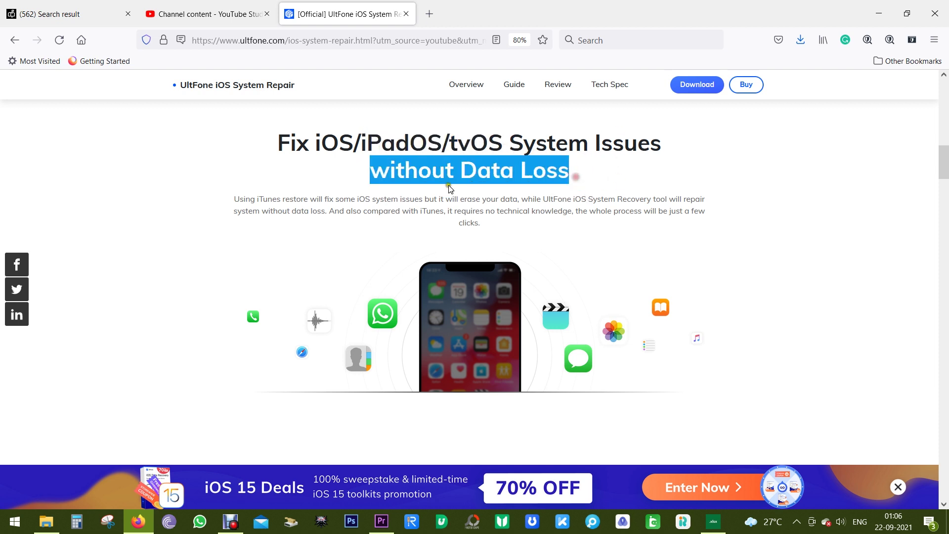
left_click(521, 190)
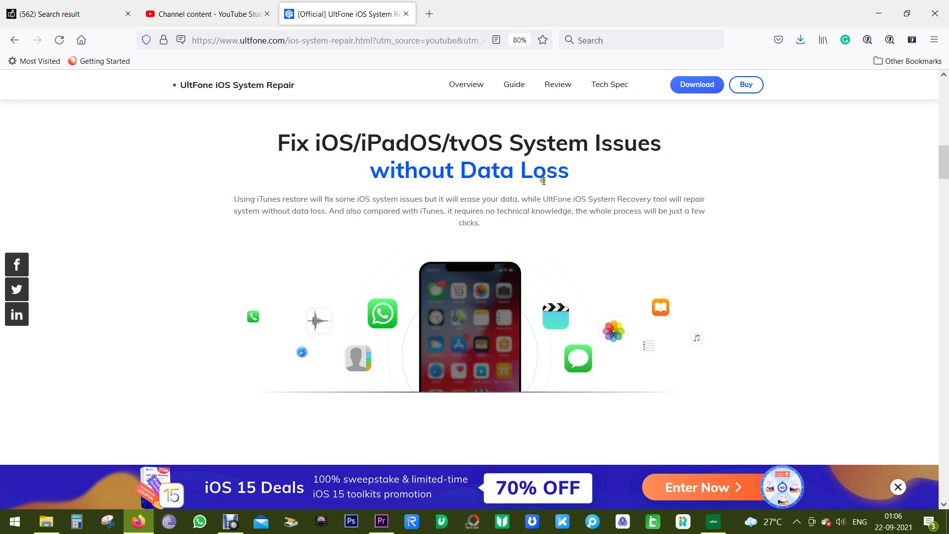
scroll(548, 248, "down", 4)
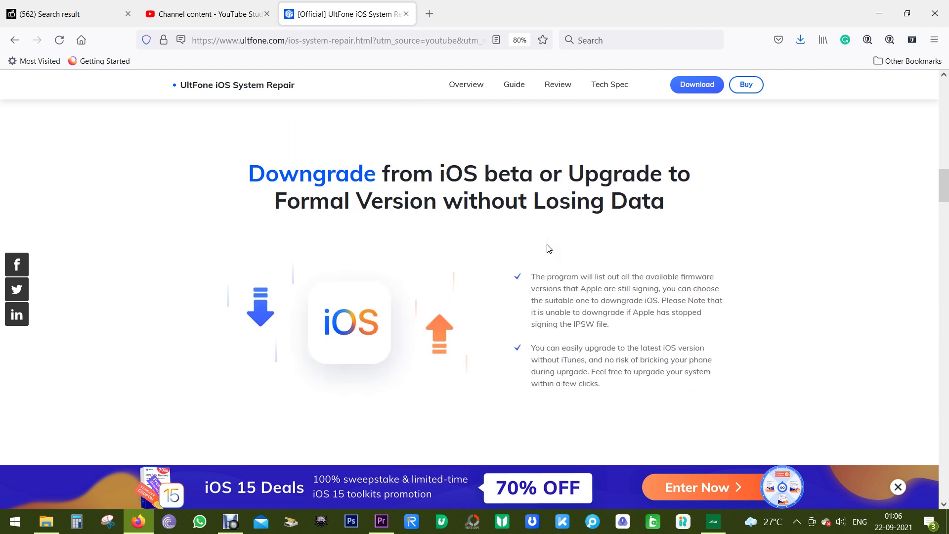
scroll(422, 249, "down", 5)
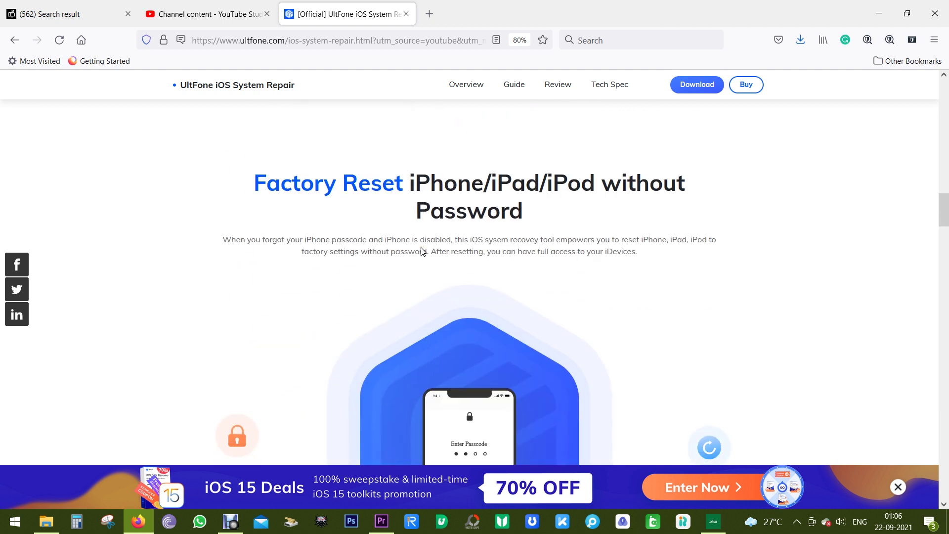
Step: Highlight the word 'Reset' in the factory reset heading
left_click_drag(343, 183, 405, 184)
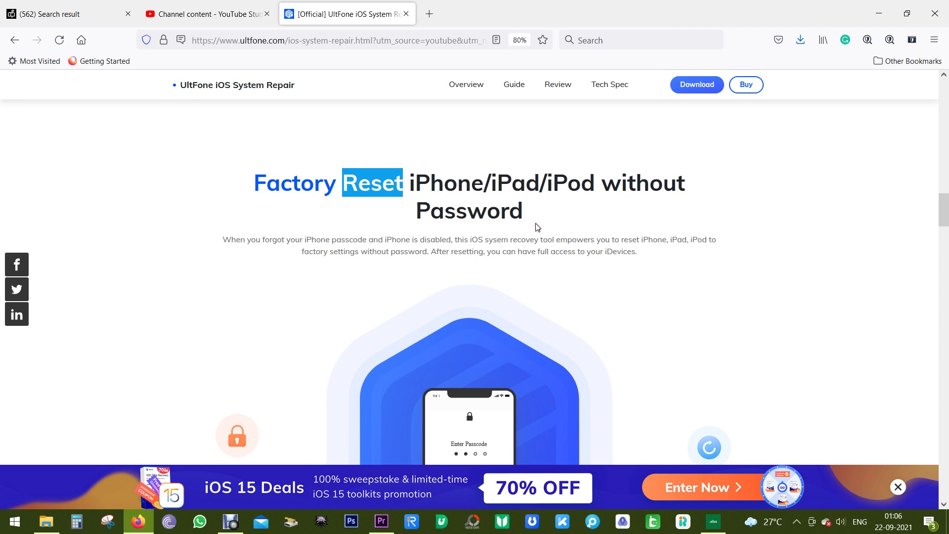
scroll(537, 227, "down", 3)
scroll(537, 227, "down", 2)
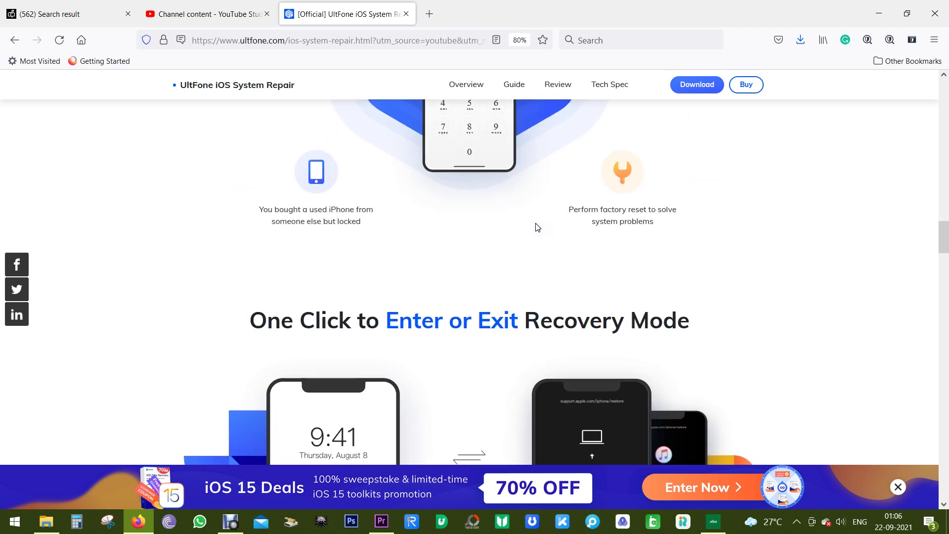
scroll(537, 227, "up", 2)
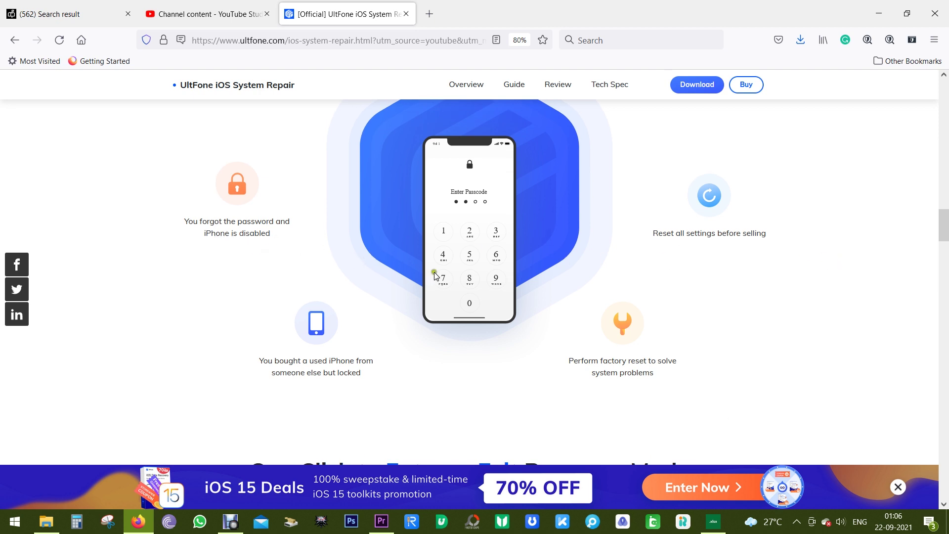
scroll(482, 292, "down", 2)
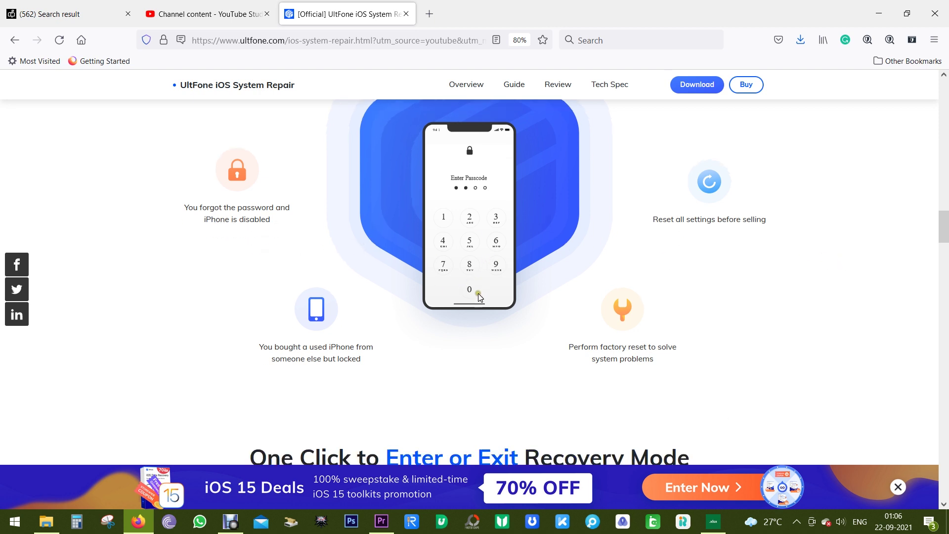
scroll(478, 293, "down", 2)
scroll(478, 291, "down", 1)
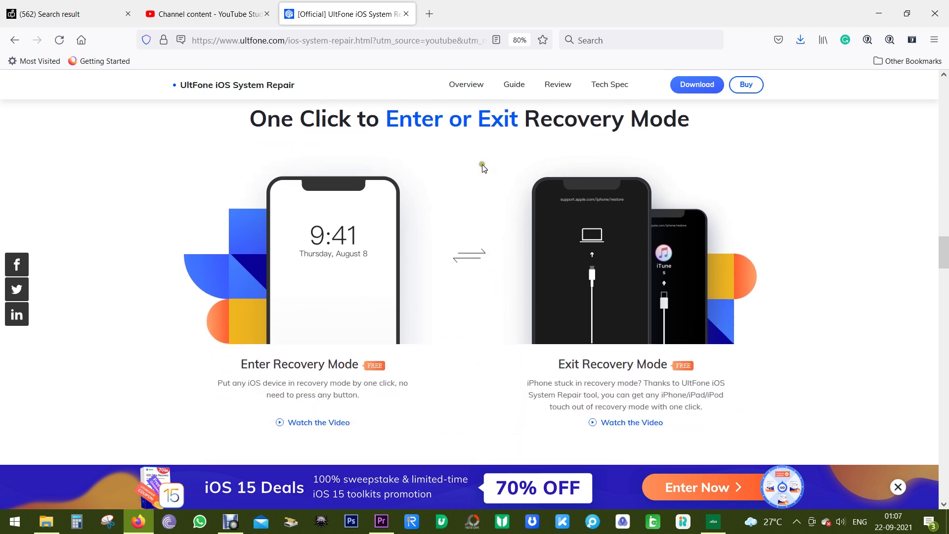
scroll(519, 155, "down", 3)
scroll(475, 185, "down", 1)
scroll(463, 204, "down", 3)
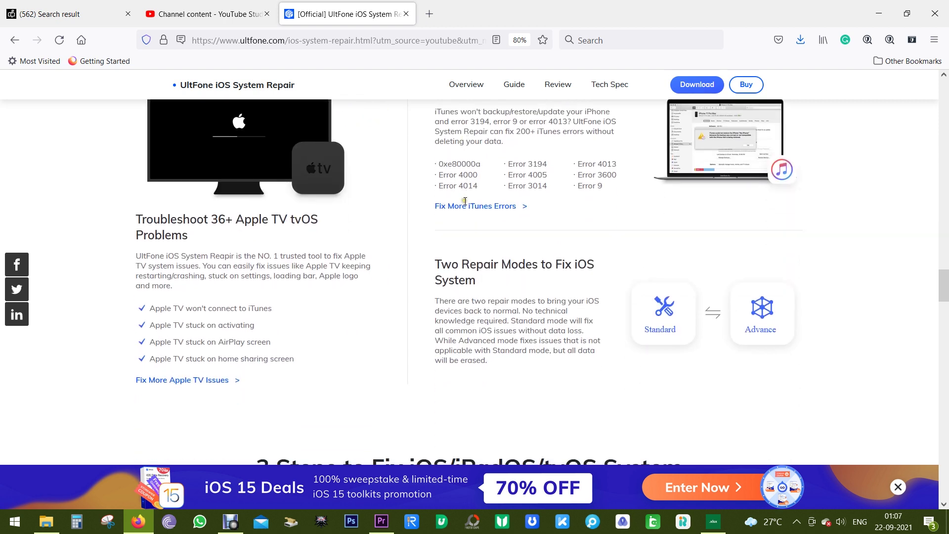
scroll(463, 203, "down", 1)
scroll(463, 204, "down", 1)
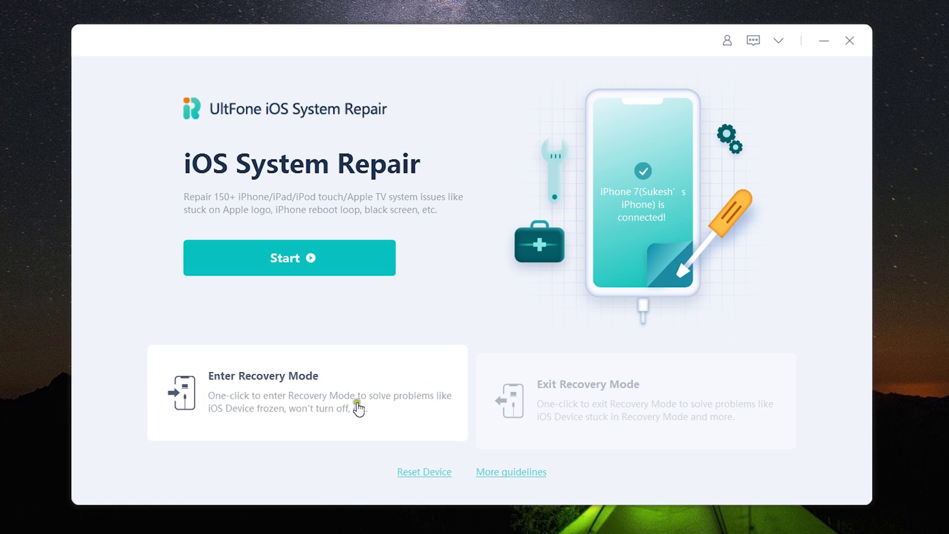
Step: Put the iPhone 7 into recovery mode and exit it again, dismissing both success messages
left_click(310, 392)
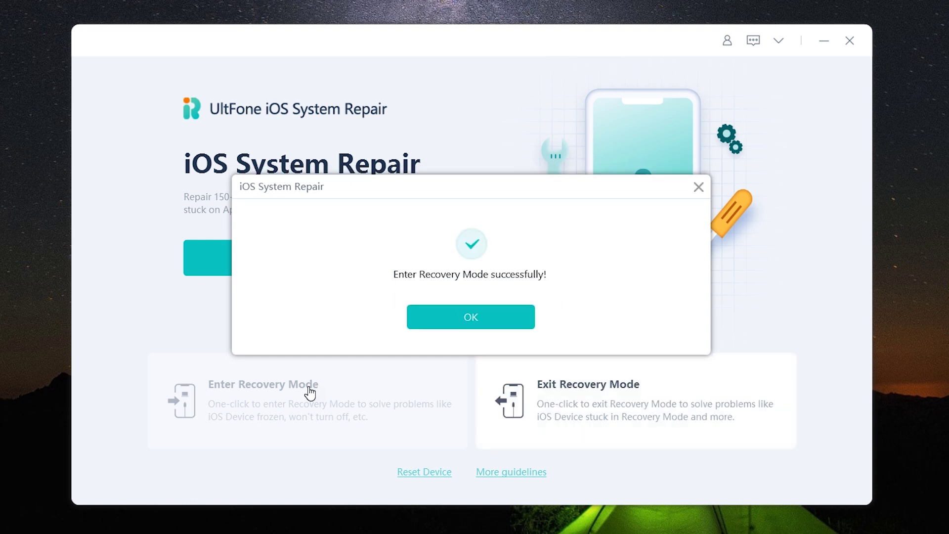
left_click(479, 322)
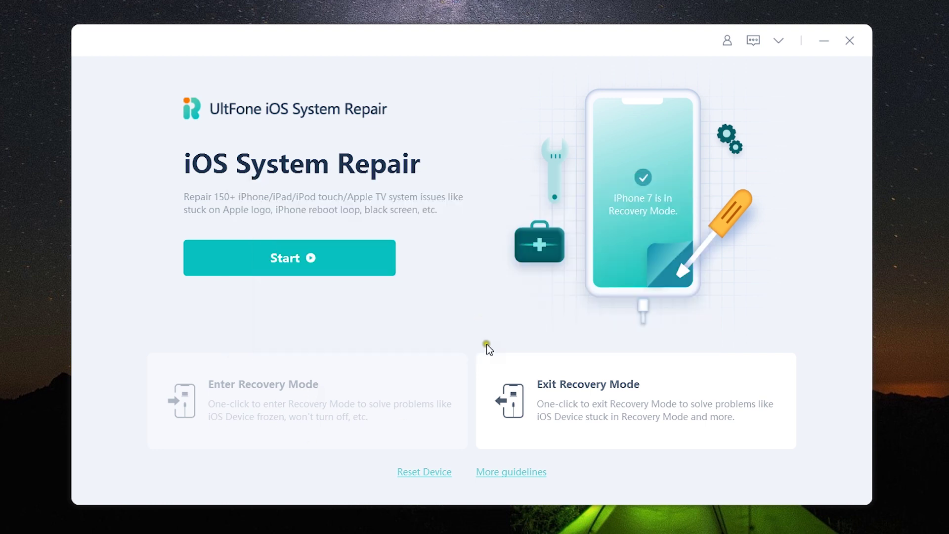
left_click(580, 400)
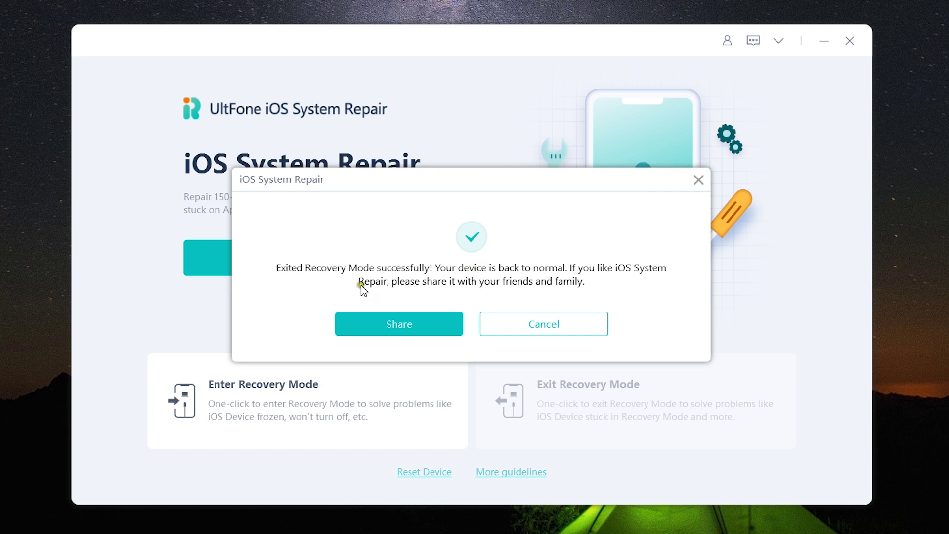
left_click(530, 324)
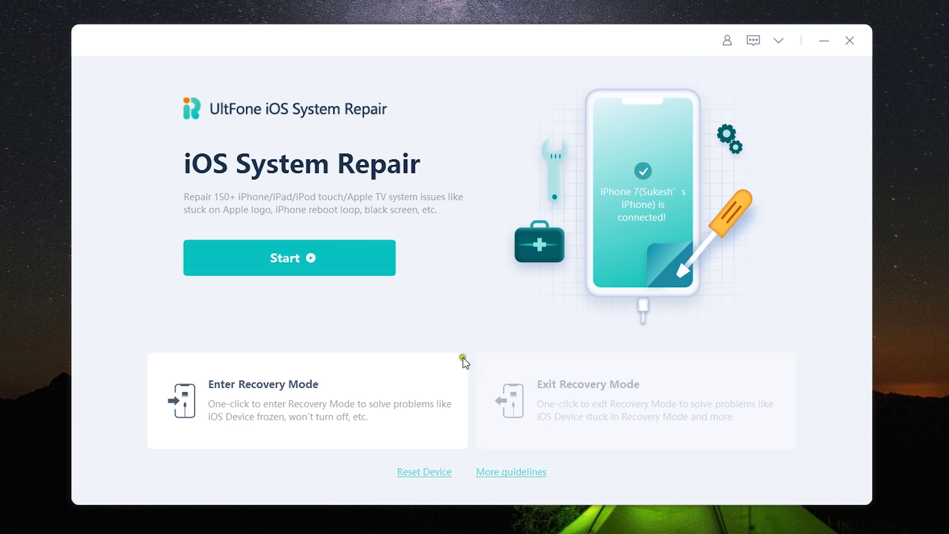
left_click(424, 473)
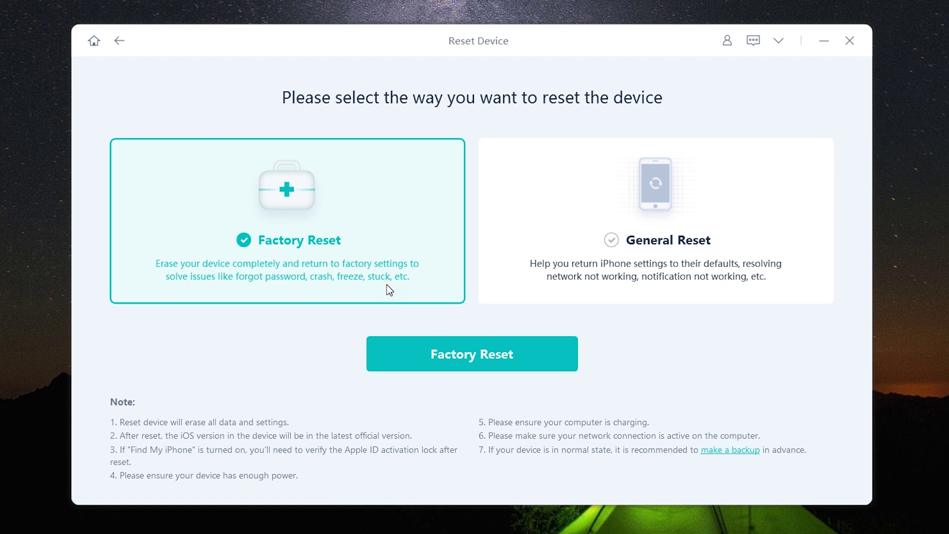
left_click(680, 206)
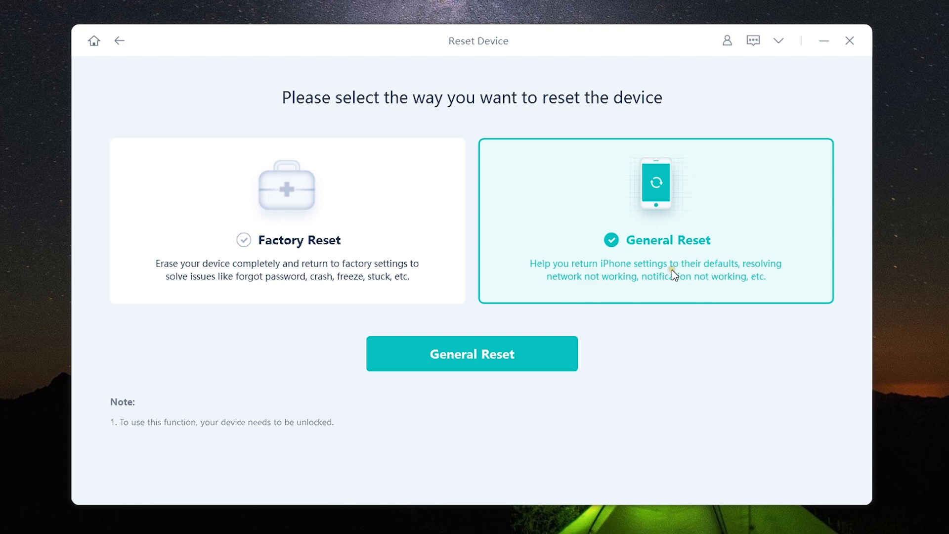
left_click(120, 42)
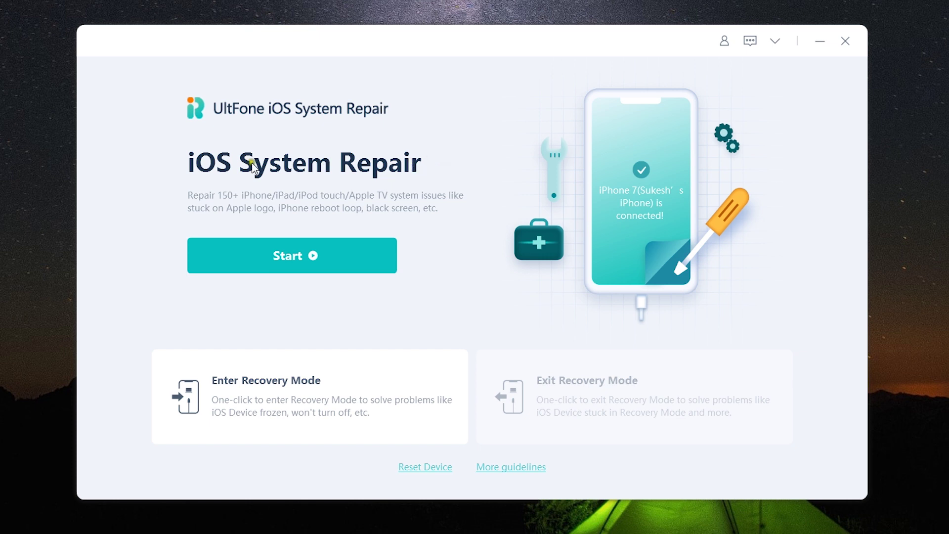
Step: Start the repair flow and choose Standard Repair to reach the firmware 15.0 download
left_click(286, 261)
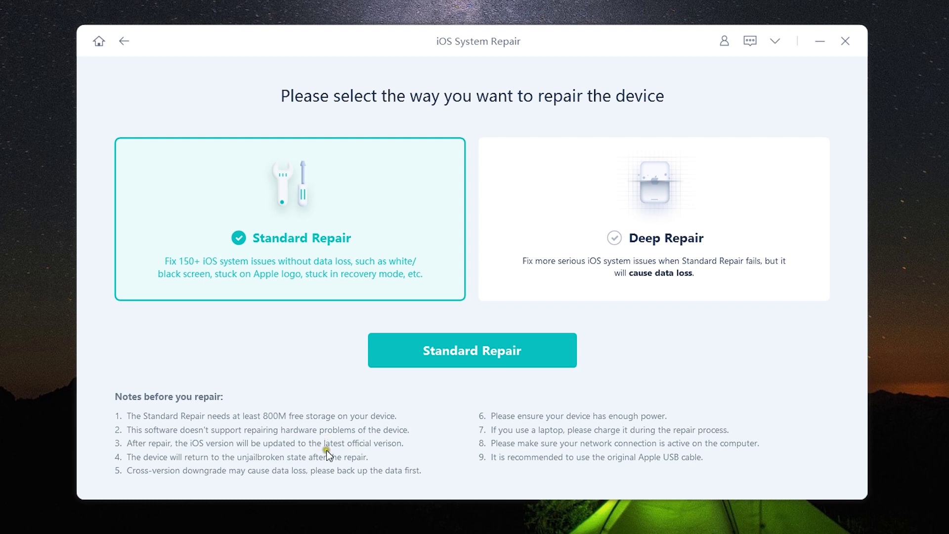
left_click(454, 350)
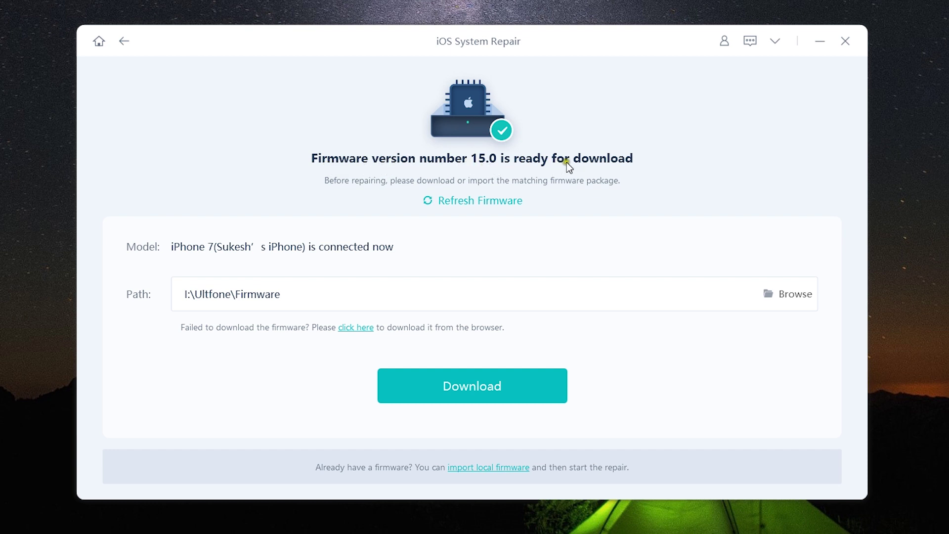
Step: Refresh the firmware check, keep the existing folder, and download the firmware 15.0 package
left_click(477, 207)
left_click(479, 202)
left_click(782, 292)
left_click(481, 364)
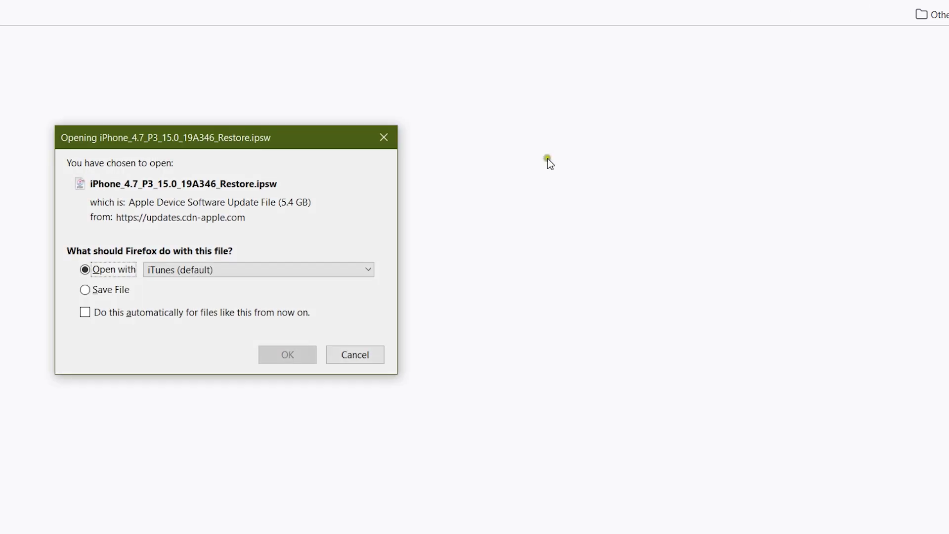
left_click(377, 348)
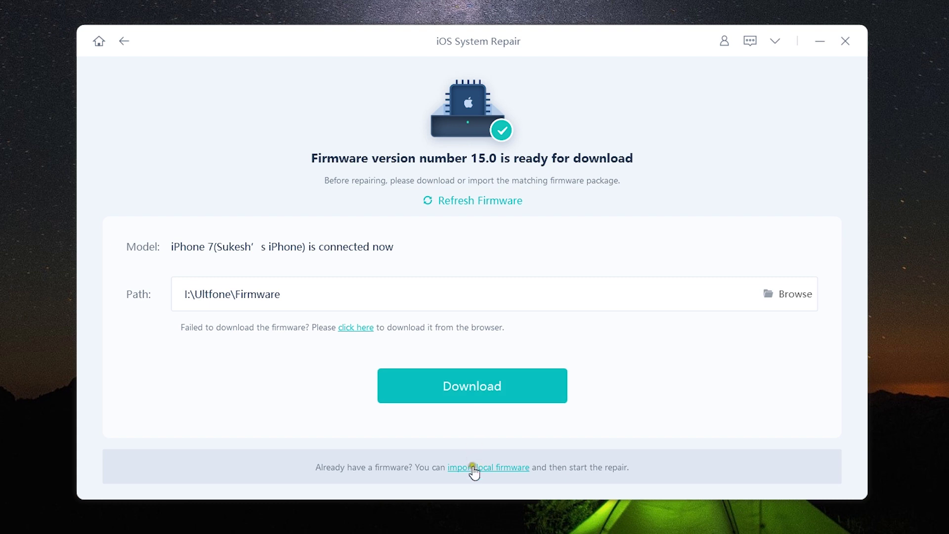
left_click(468, 386)
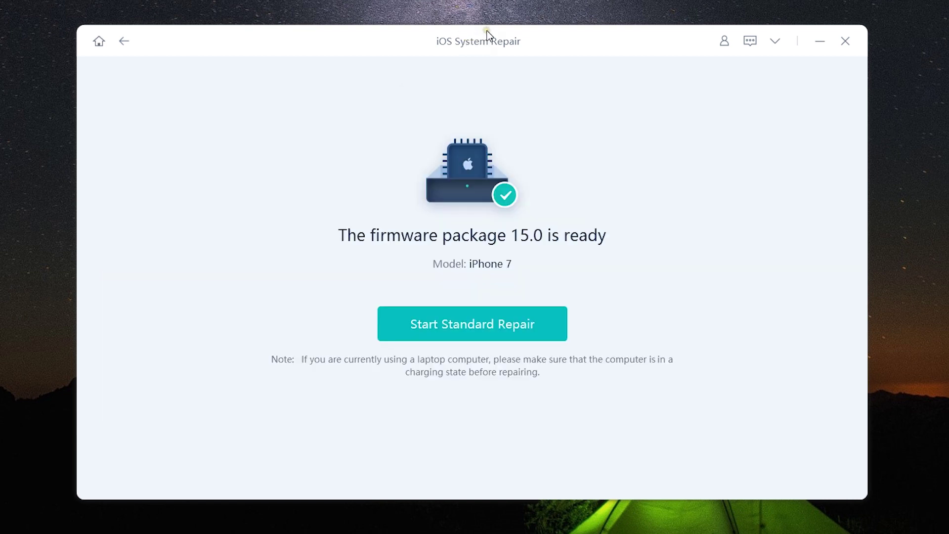
Step: After the download completes, return to the repair methods and select Deep Repair
left_click(622, 333)
left_click(459, 322)
left_click(690, 232)
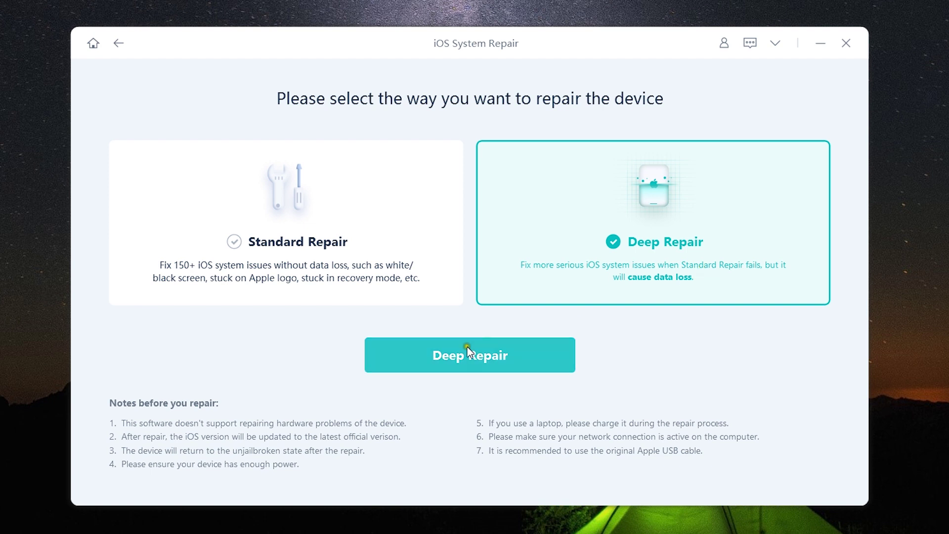
Step: Continue into Deep Repair and check the firmware 15.0 folder path field
left_click(445, 357)
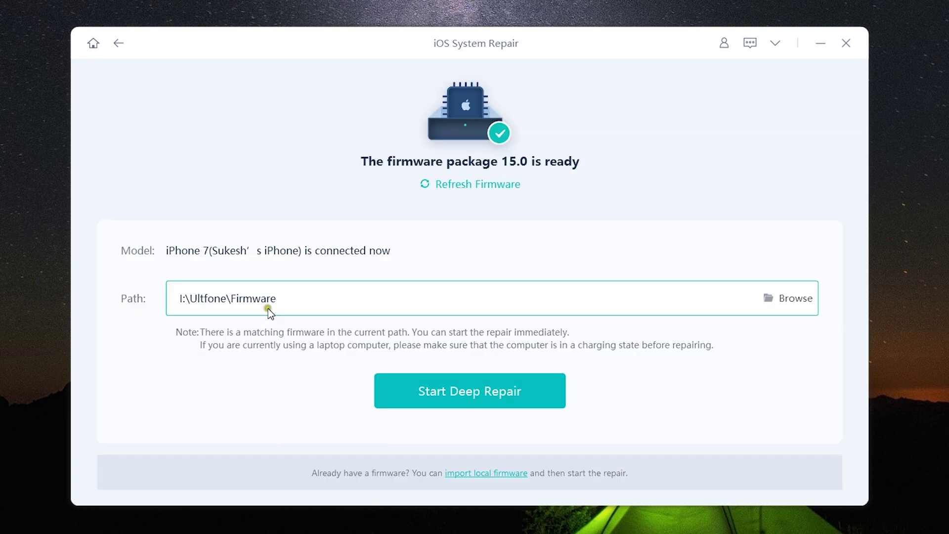
left_click(590, 297)
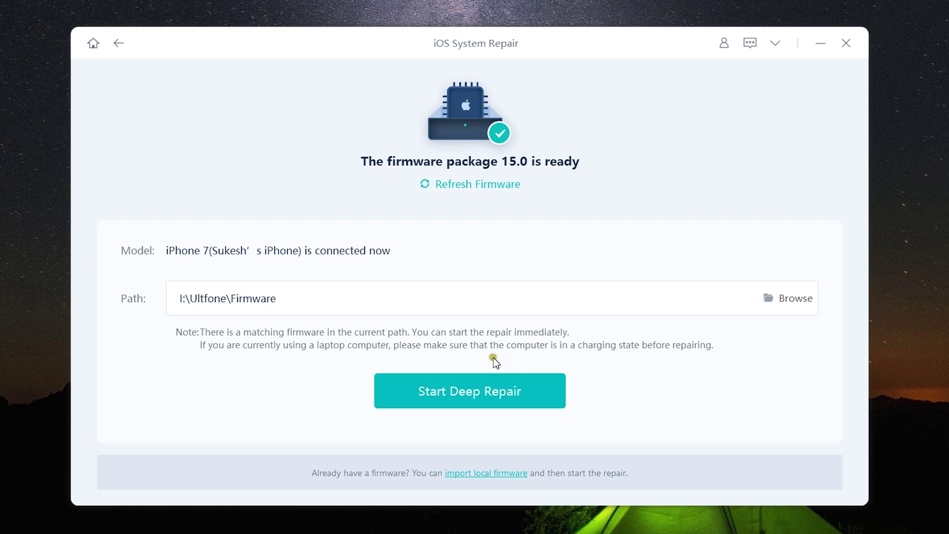
left_click(482, 383)
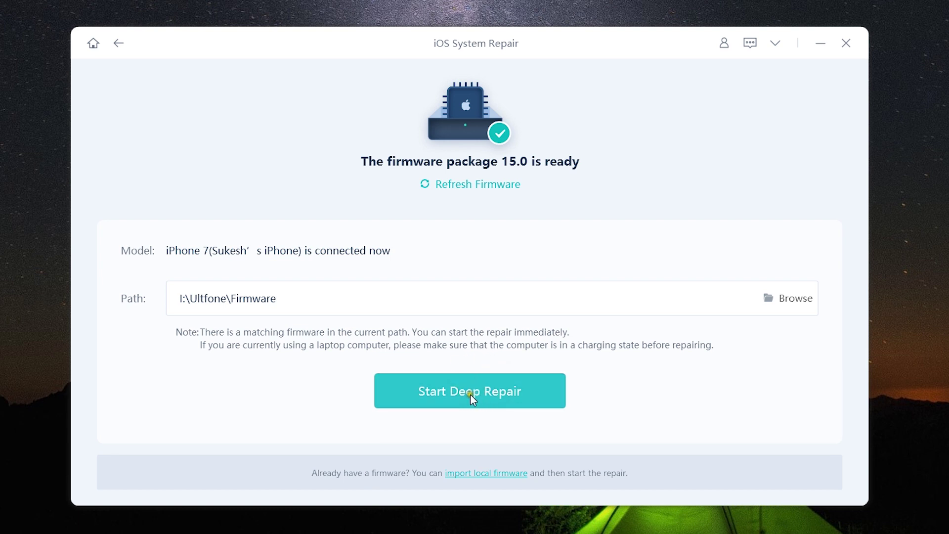
left_click(471, 183)
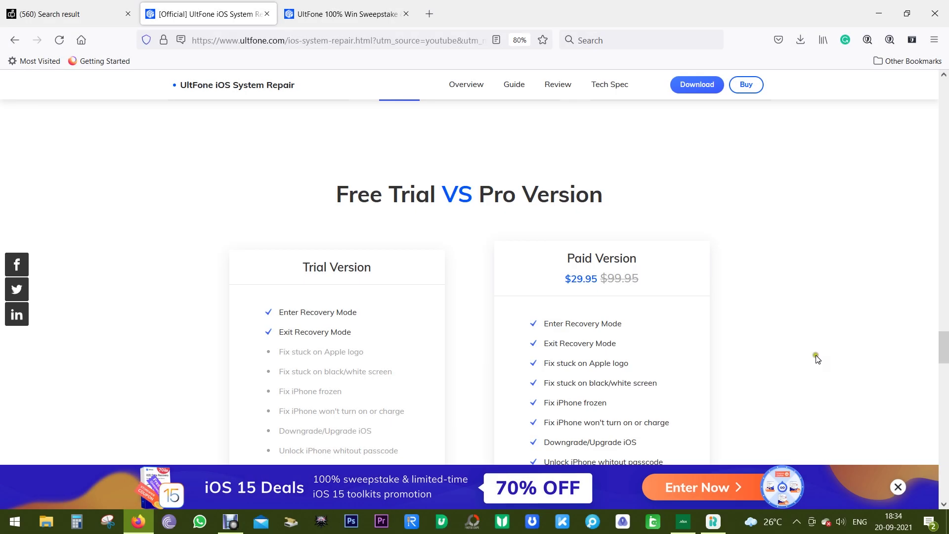
scroll(793, 362, "down", 1)
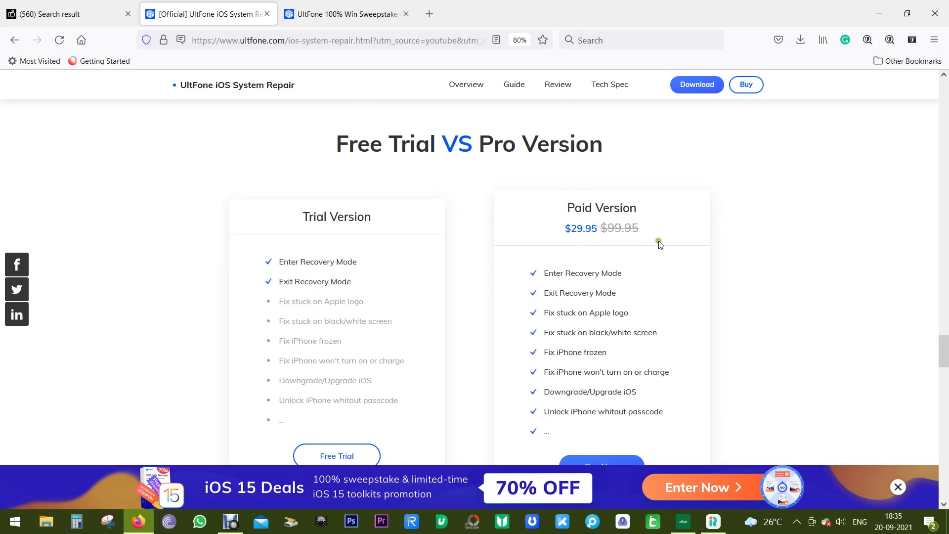
scroll(657, 290, "down", 5)
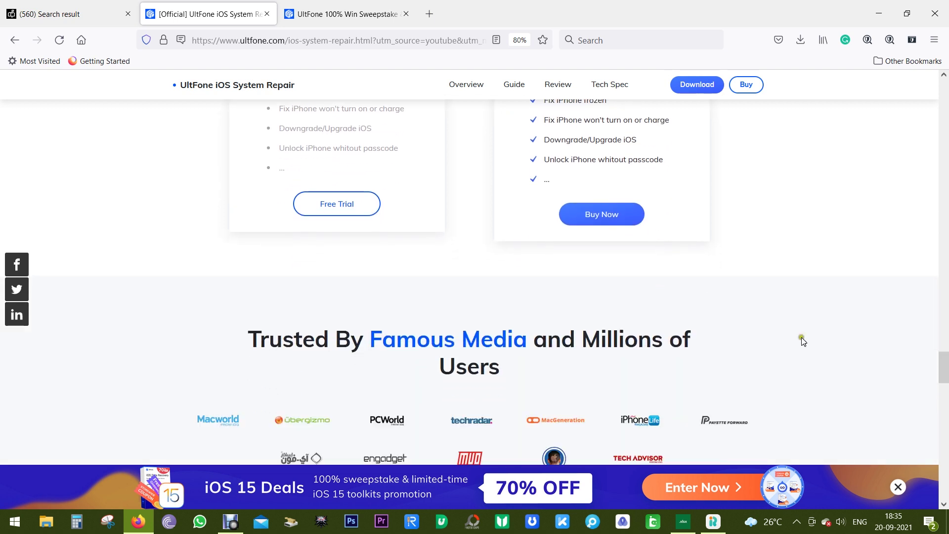
left_click_drag(944, 368, 944, 74)
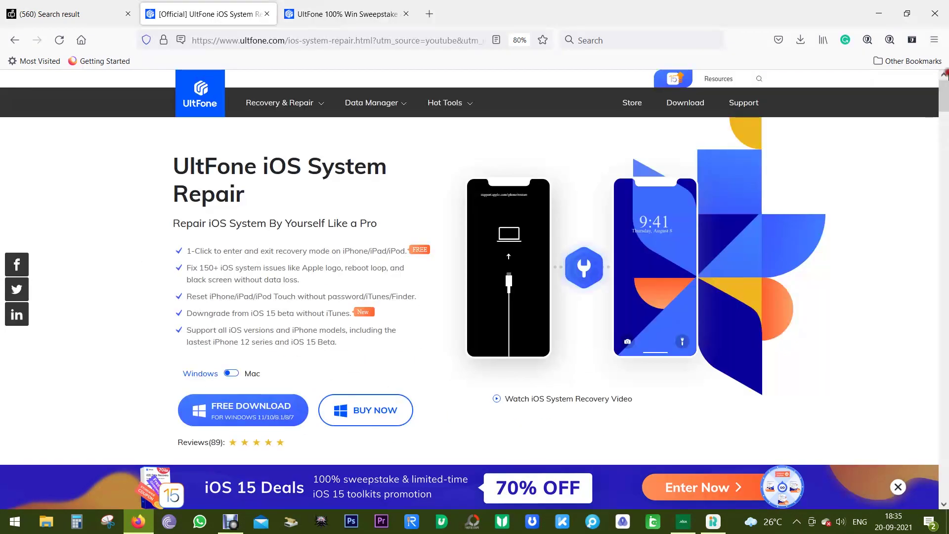
Step: Select the 'UltFone iOS System Repair' title at the top of the page
left_click_drag(175, 167, 254, 205)
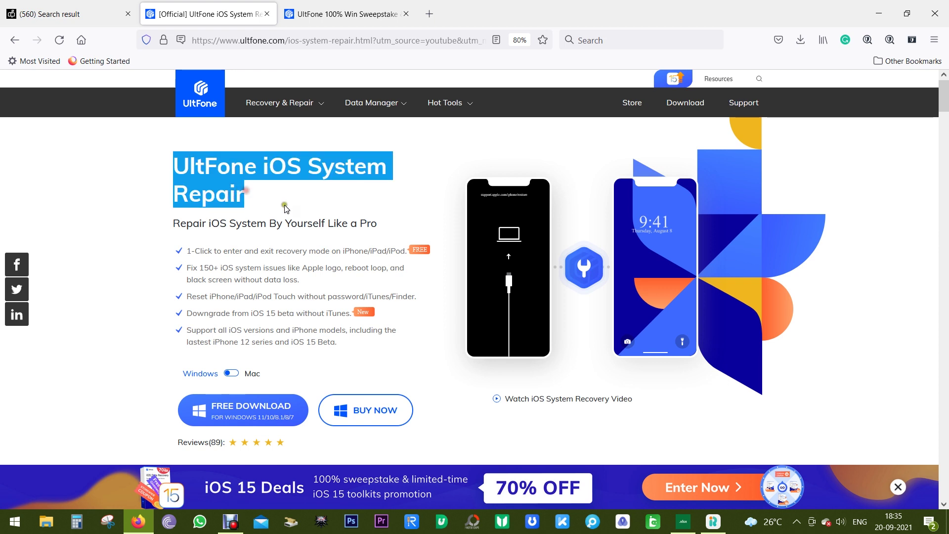